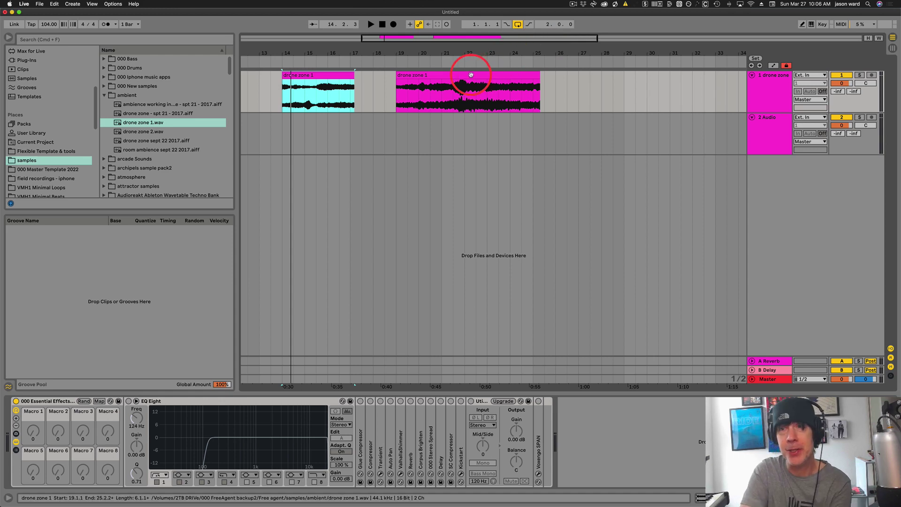
click(432, 88)
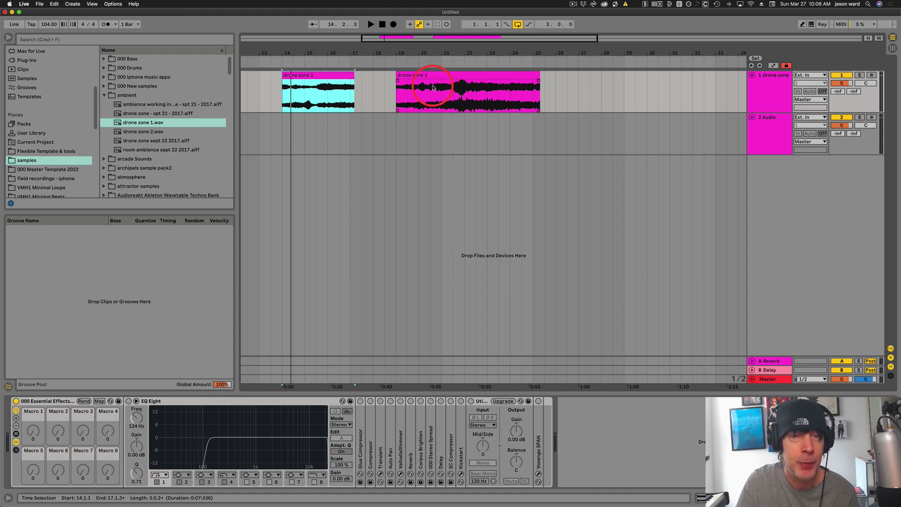
click(391, 88)
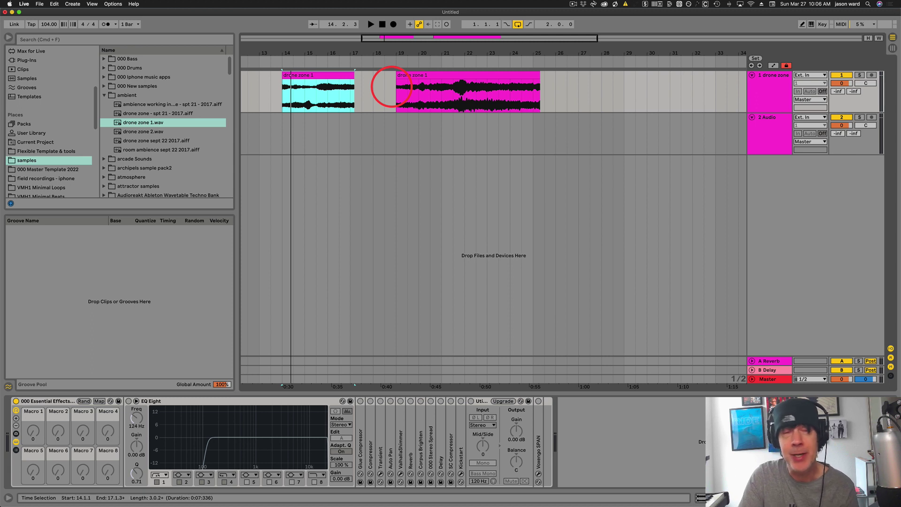
click(352, 85)
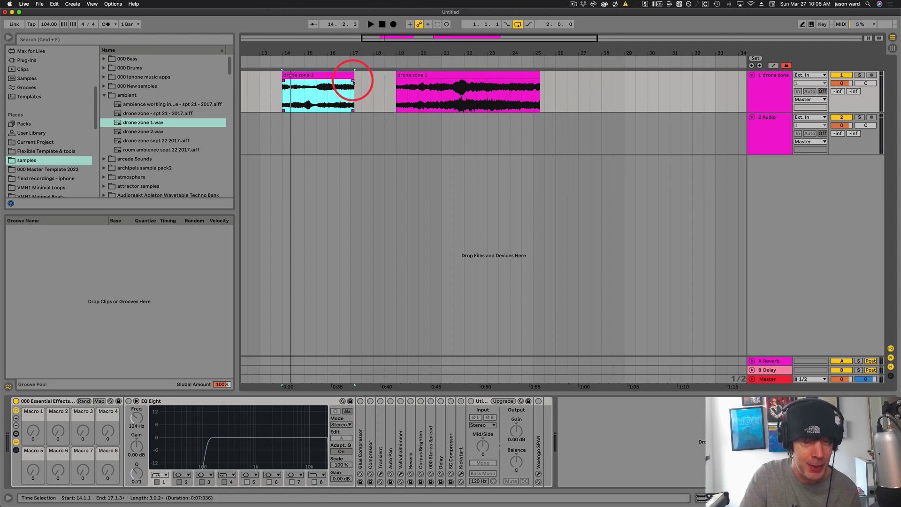
Toggle automation mode on and off to compare the automation lanes with the clip view, selecting the second drone zone clip.
key(a)
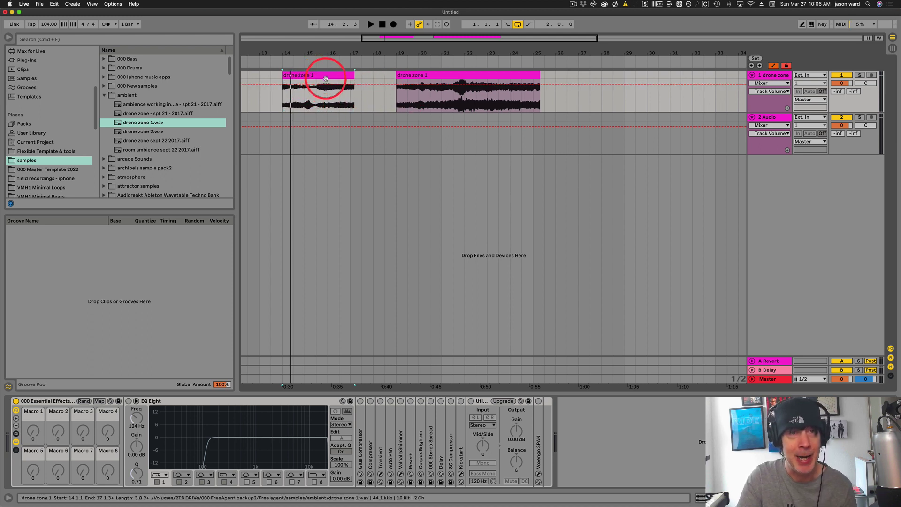
click(443, 76)
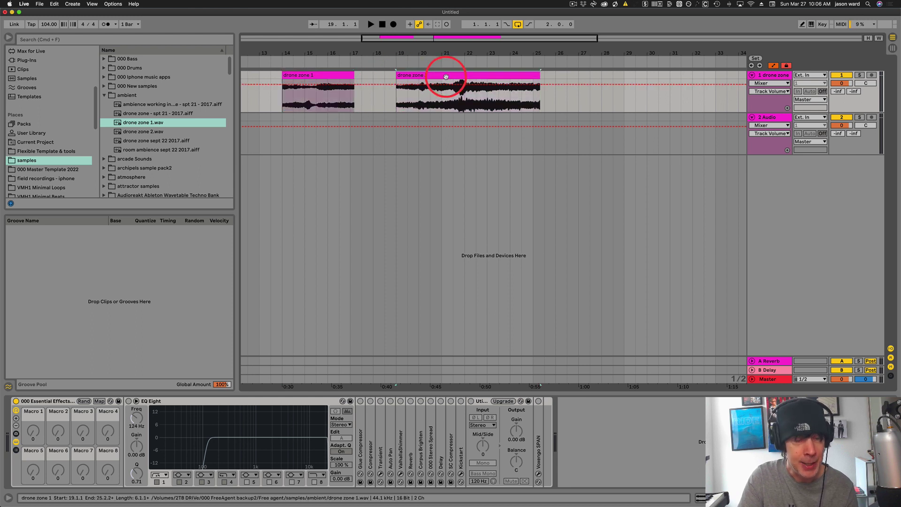
click(638, 60)
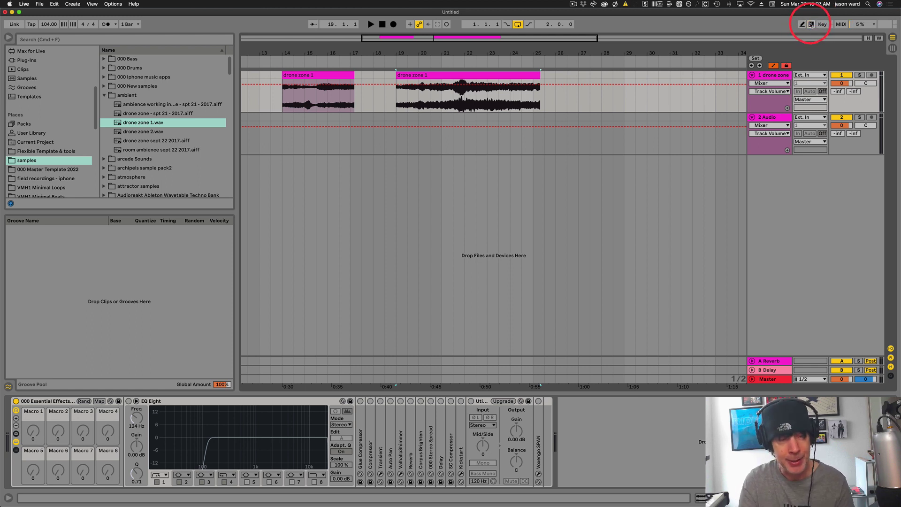
key(a)
key(a)
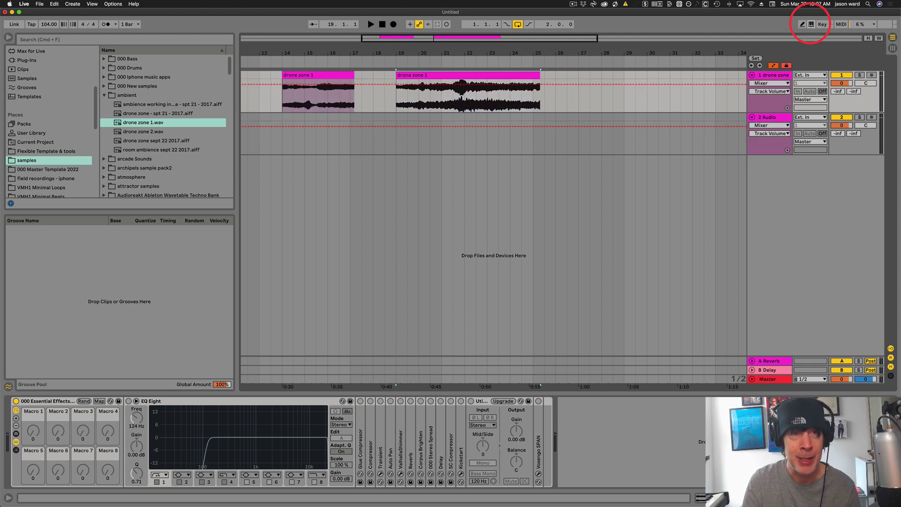
key(a)
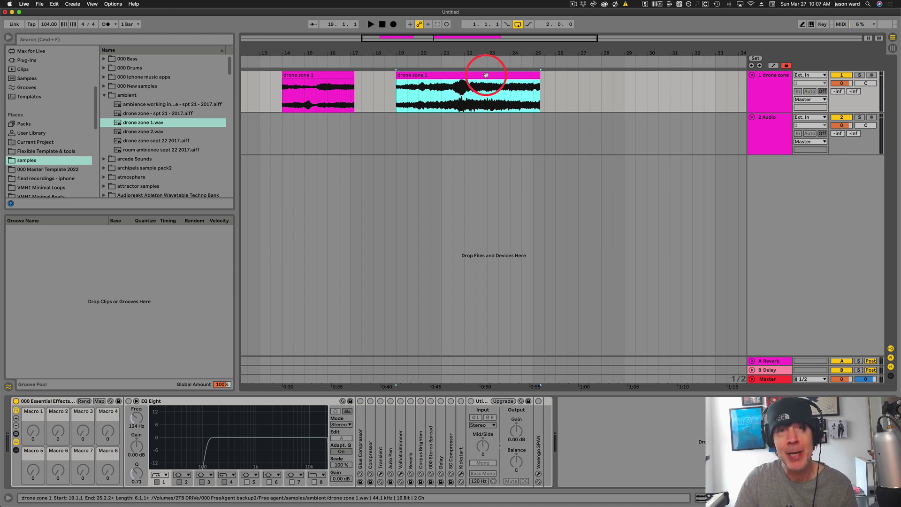
Move the second drone zone clip to track 2 at bar 16 and automate a track volume fade-in from -24.0 dB at its start.
drag(487, 75, 421, 126)
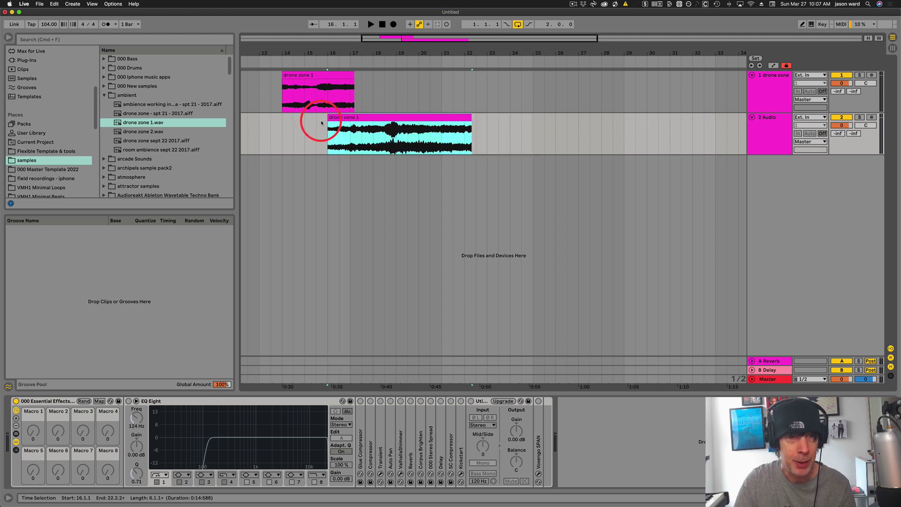
click(845, 126)
key(a)
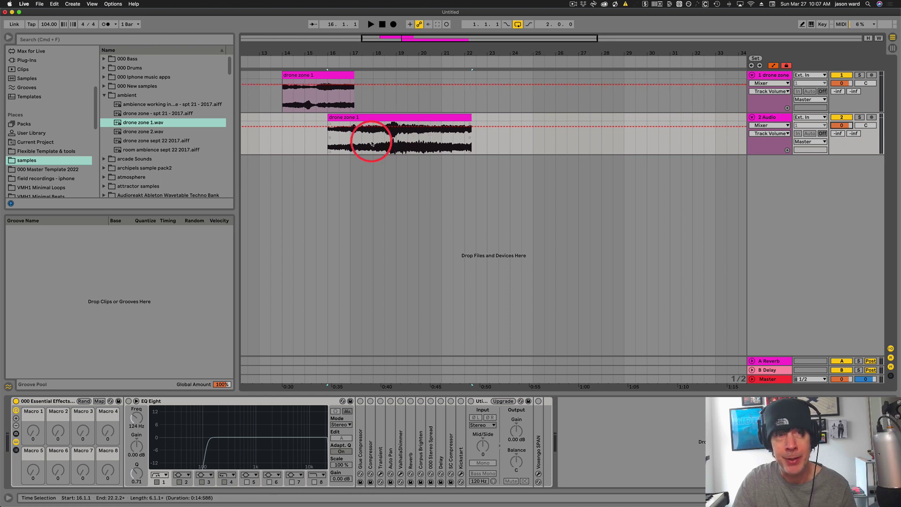
click(352, 126)
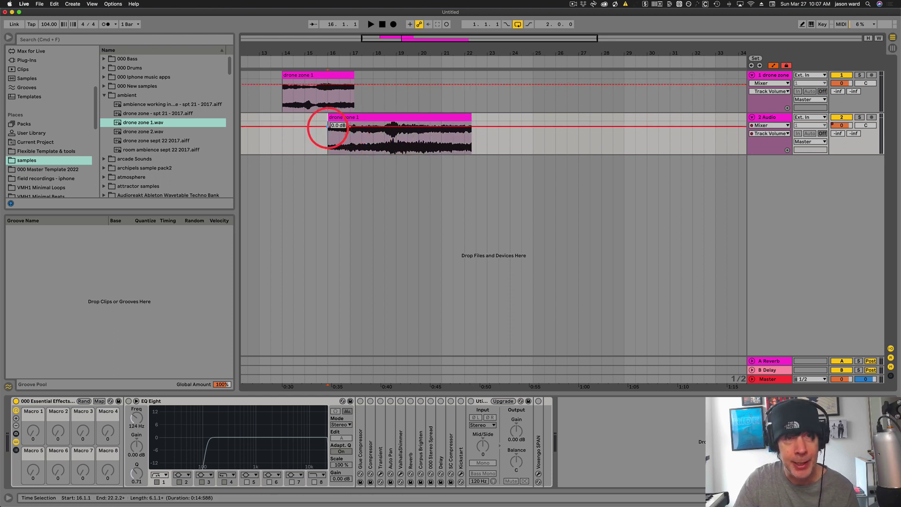
drag(328, 128, 328, 145)
Automate a track volume fade-out on track 1 over the end of the first clip and play back the transition.
click(840, 84)
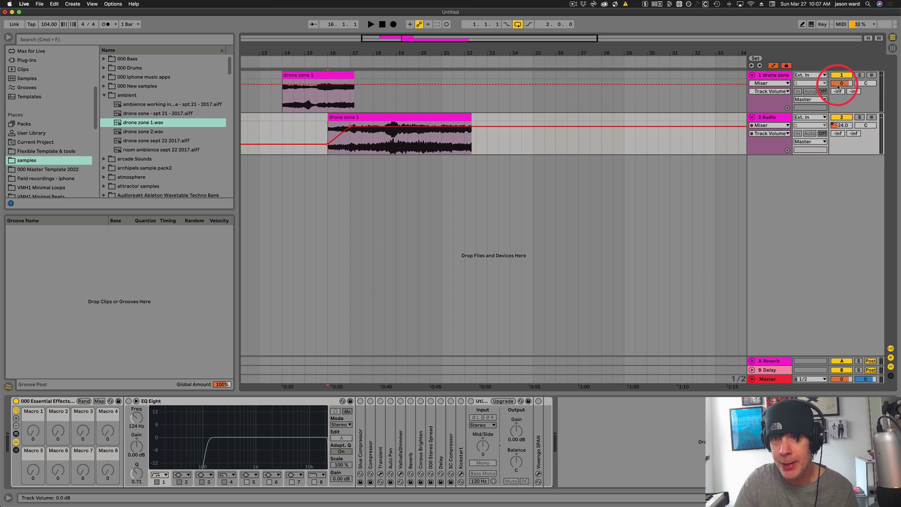
click(328, 85)
drag(327, 85, 326, 116)
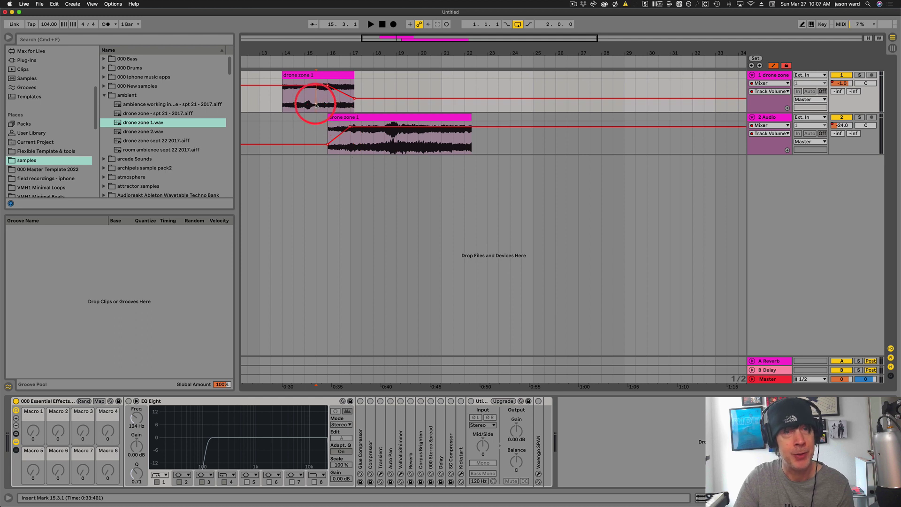
key(space)
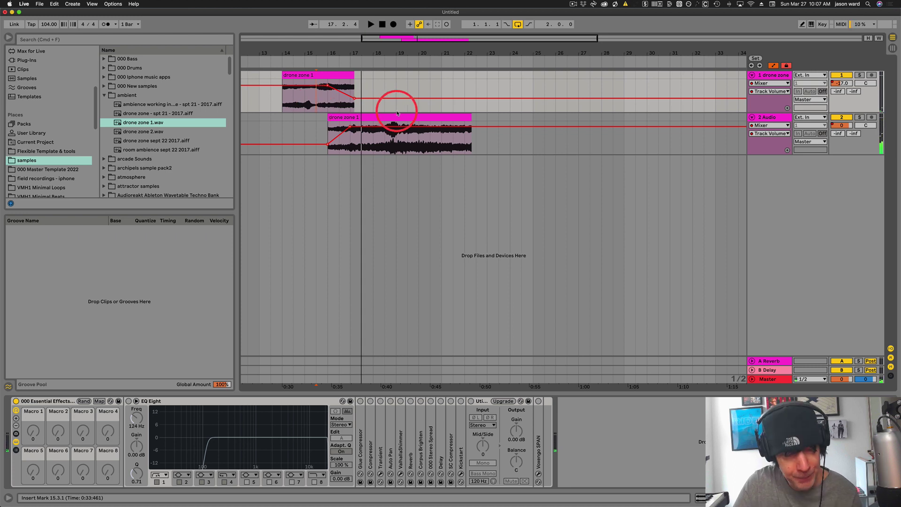
Undo the volume automation on both tracks.
key(super+z)
key(super+z)
key(super+z)
key(super+z)
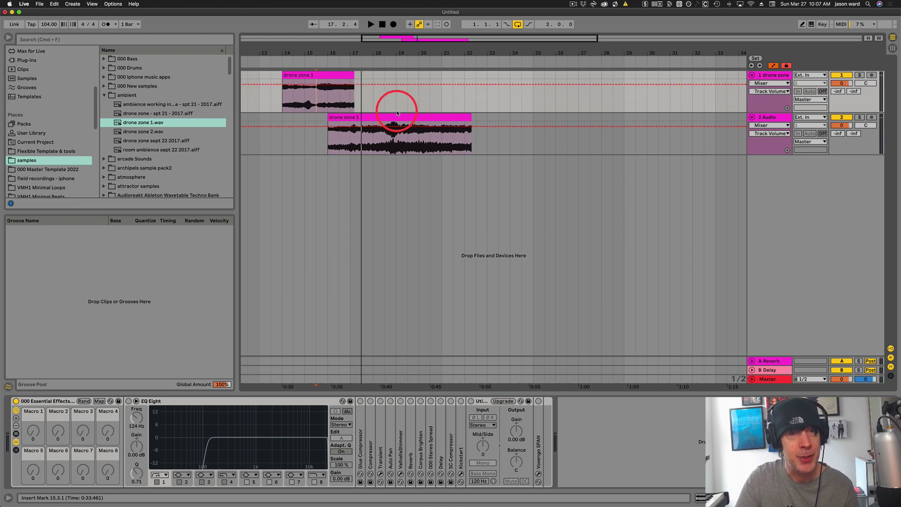
Move the second clip back to track 1 at bar 18 and trim the first clip's end to 16.3.1.
drag(397, 113, 436, 108)
click(384, 81)
click(357, 75)
mouse_move(355, 75)
mouse_down()
mouse_move(365, 75)
mouse_move(346, 75)
mouse_move(367, 75)
mouse_move(339, 76)
mouse_up()
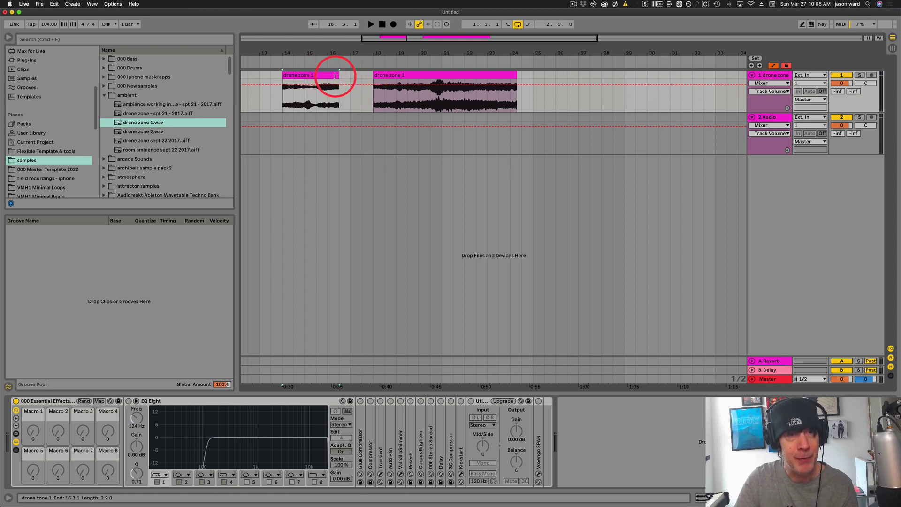
mouse_move(331, 76)
mouse_down()
mouse_move(317, 76)
mouse_move(339, 77)
mouse_up()
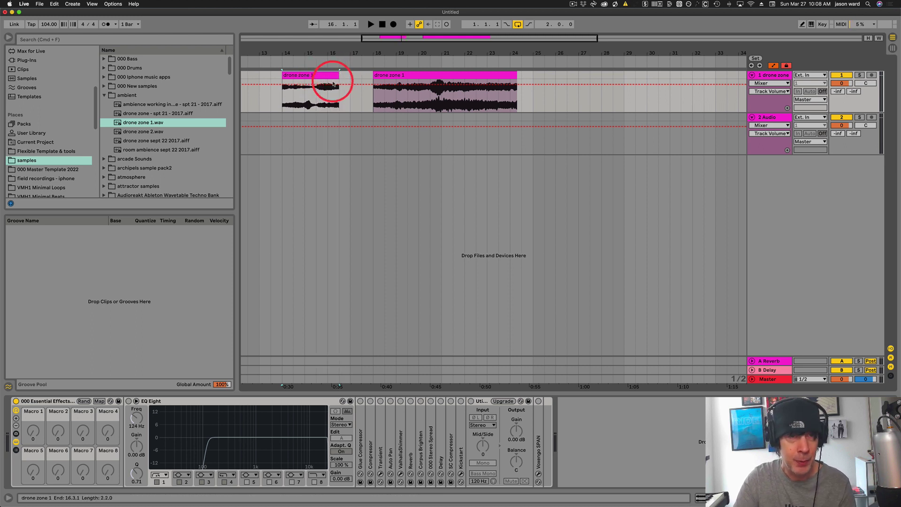
click(333, 77)
click(401, 76)
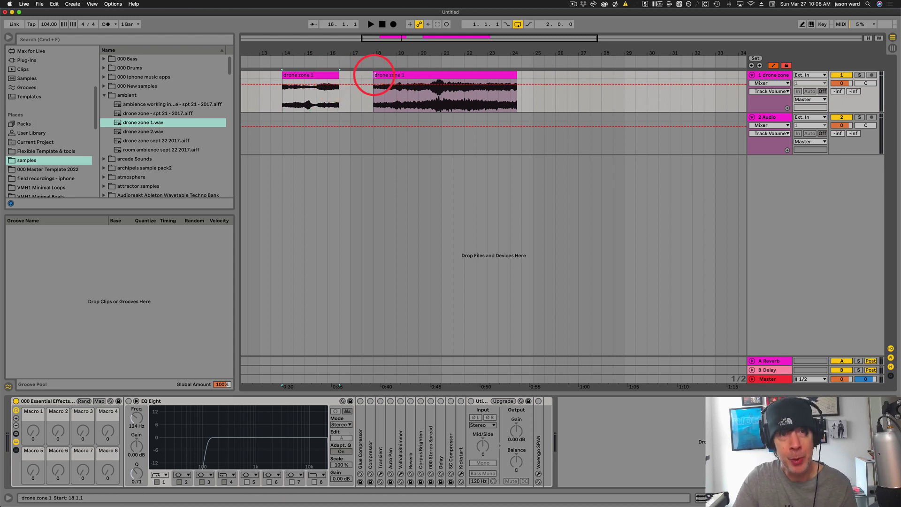
mouse_move(374, 77)
mouse_down()
mouse_move(354, 77)
mouse_move(373, 77)
mouse_up()
Play back the end of the first clip and the start of the second clip to hear their abrupt edges.
click(317, 98)
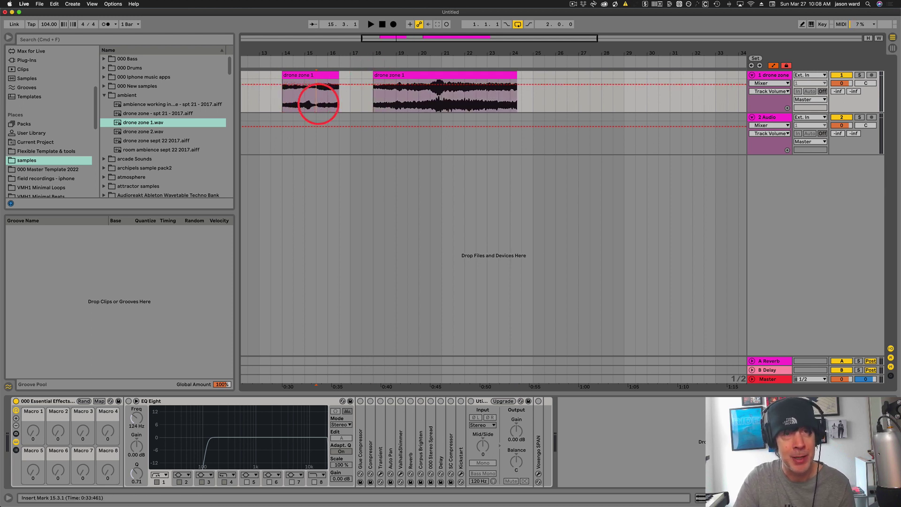
key(space)
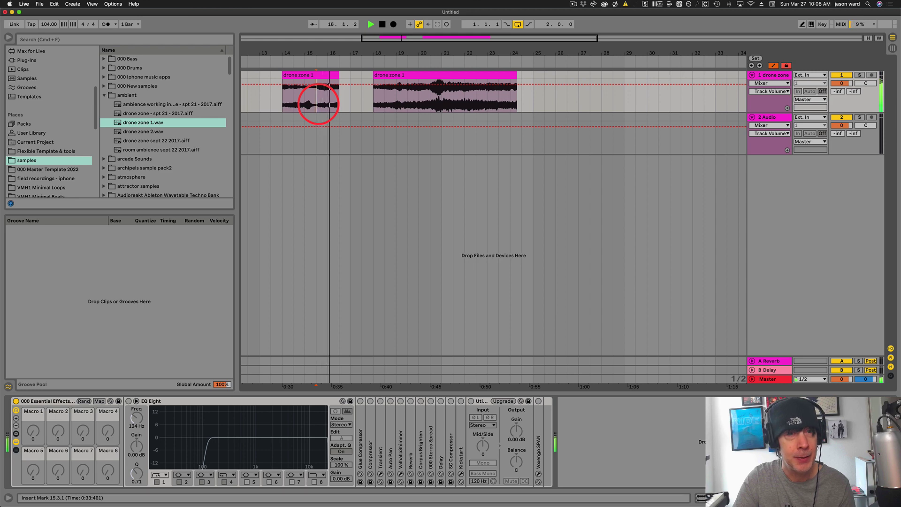
key(space)
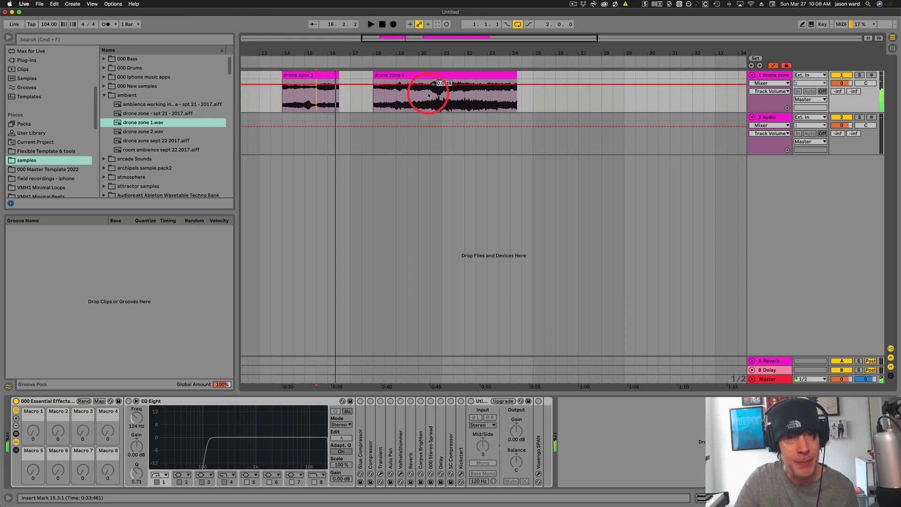
click(374, 99)
key(space)
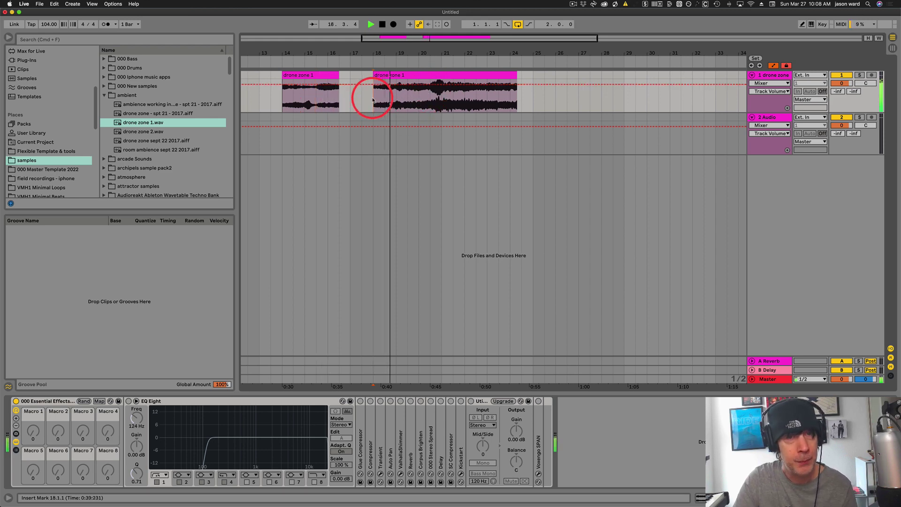
key(space)
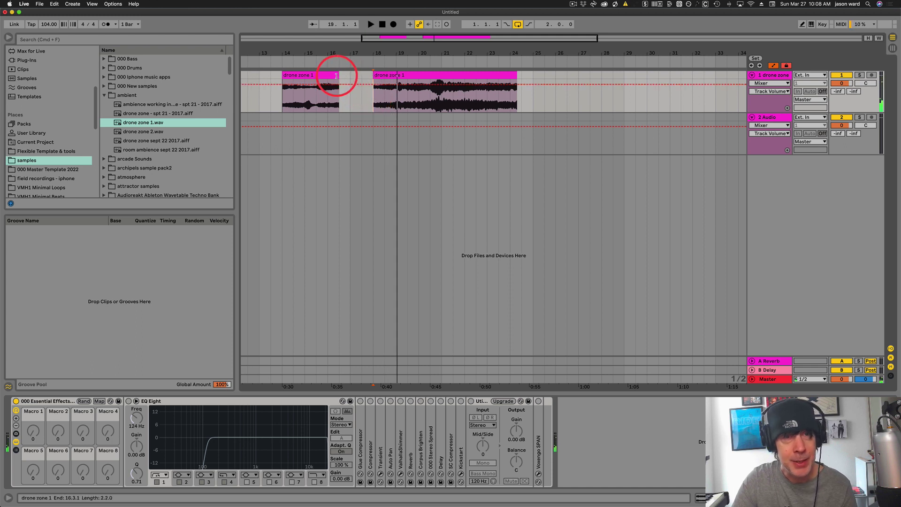
Trim the first clip's end to 15.3.1 and place the second clip directly against it on track 1.
drag(336, 76, 317, 76)
drag(374, 76, 396, 75)
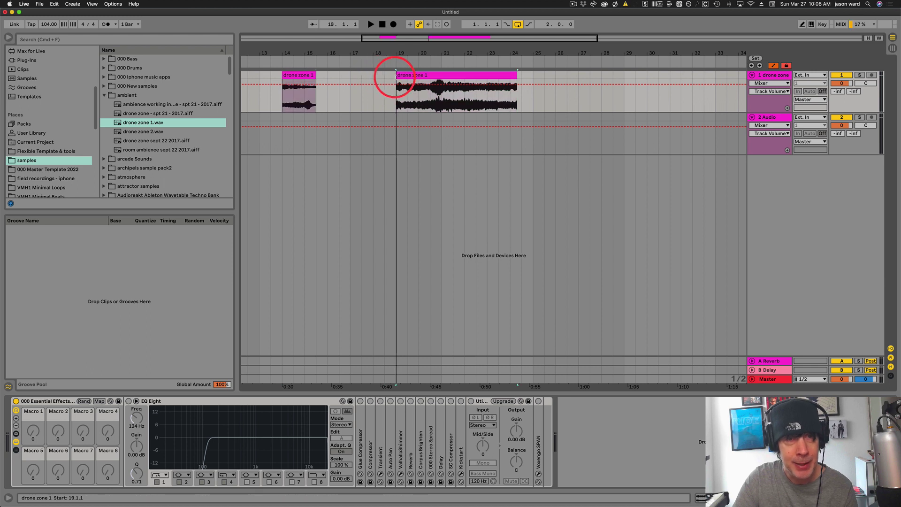
click(413, 77)
drag(413, 77, 367, 77)
click(302, 77)
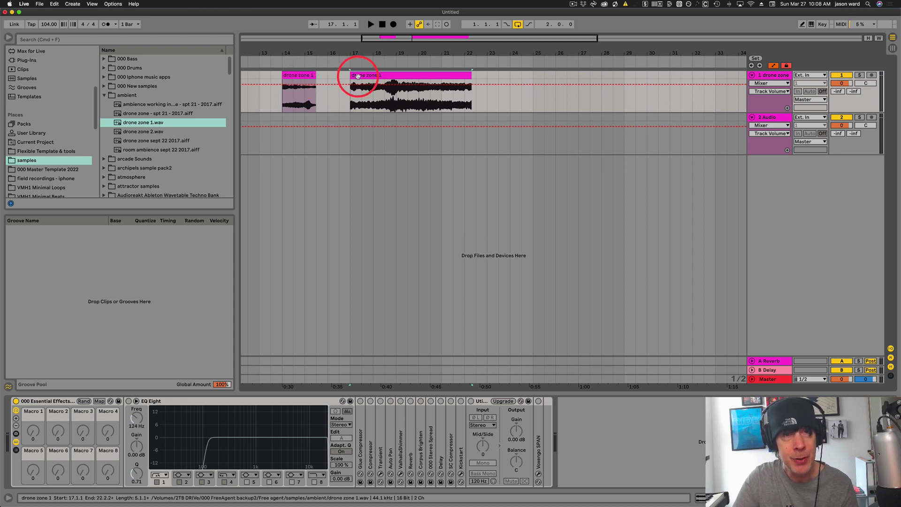
mouse_move(350, 75)
mouse_down()
mouse_move(328, 75)
mouse_move(352, 77)
mouse_up()
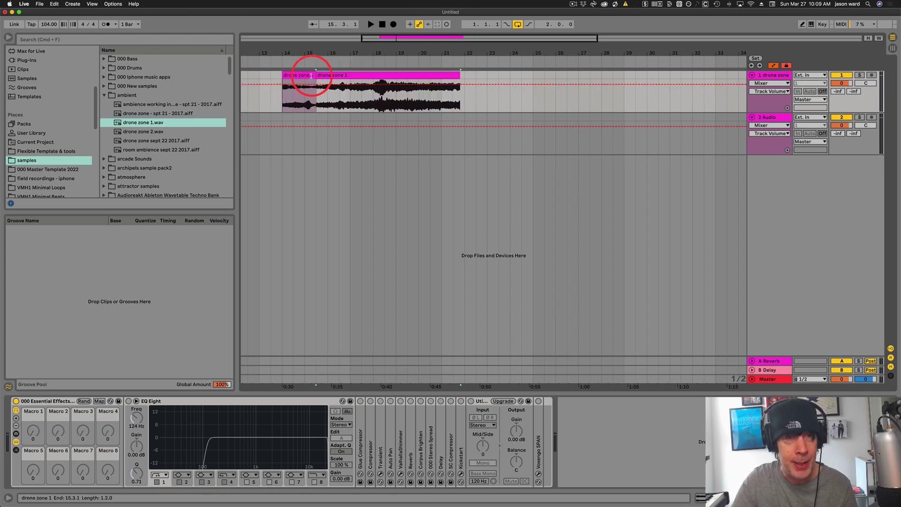
click(312, 76)
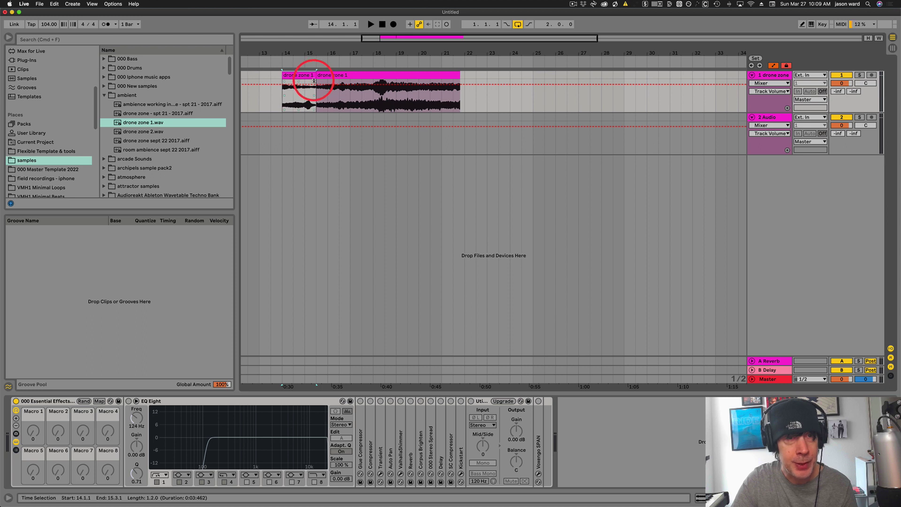
Turn off automation mode and stretch a crossfade across the boundary of the two clips, from 15.3.1 to about 18.2.1.
click(310, 84)
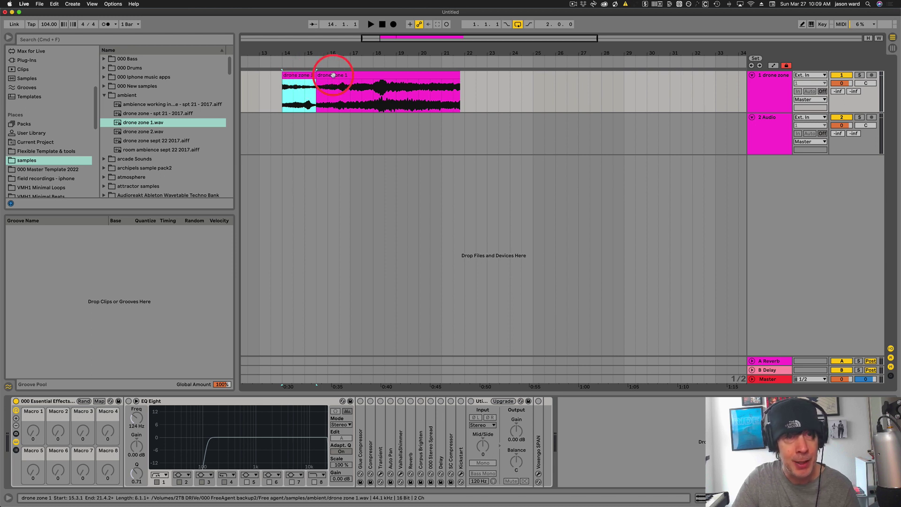
click(315, 81)
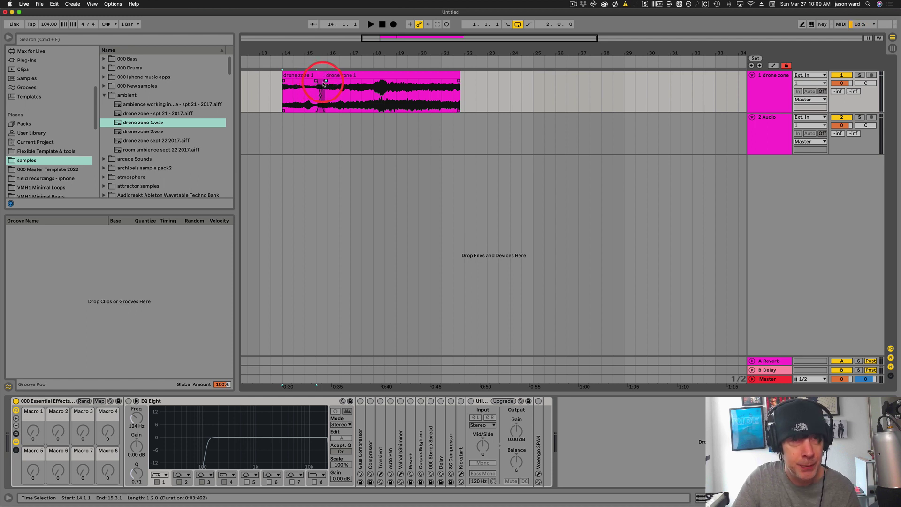
drag(331, 84, 346, 84)
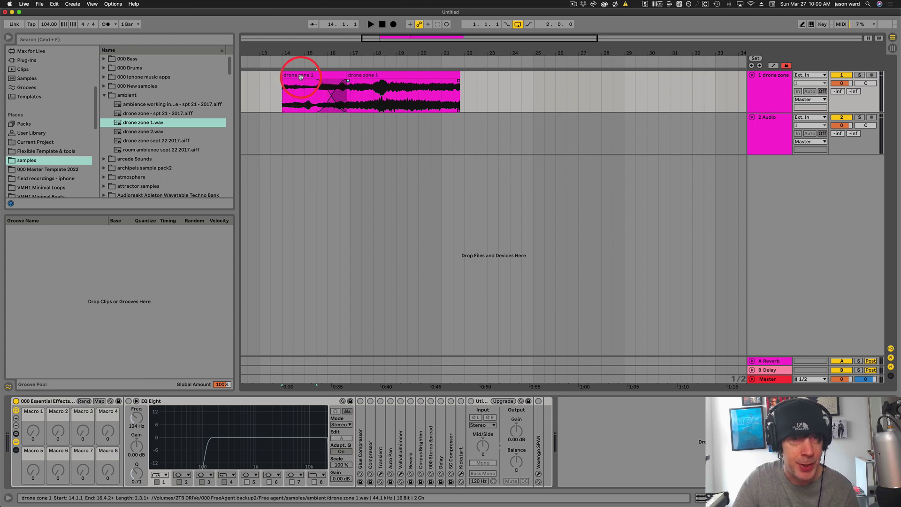
click(313, 90)
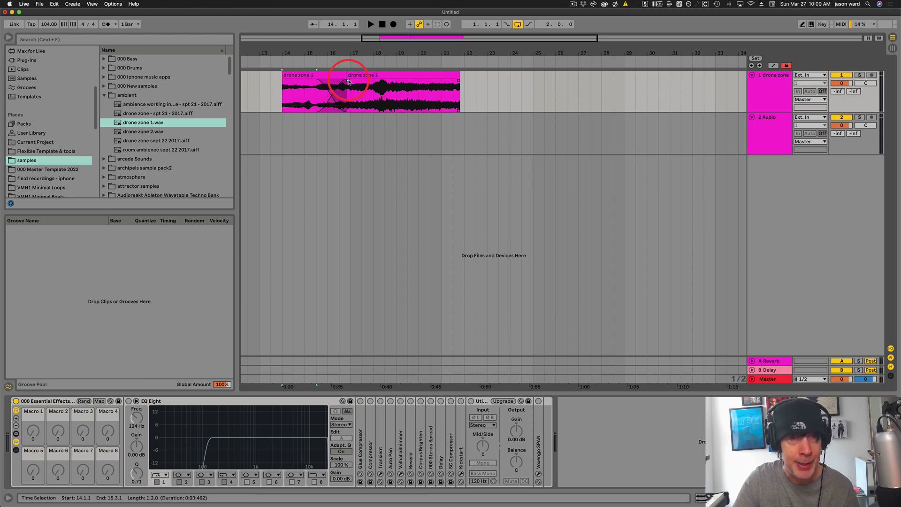
drag(348, 82, 380, 85)
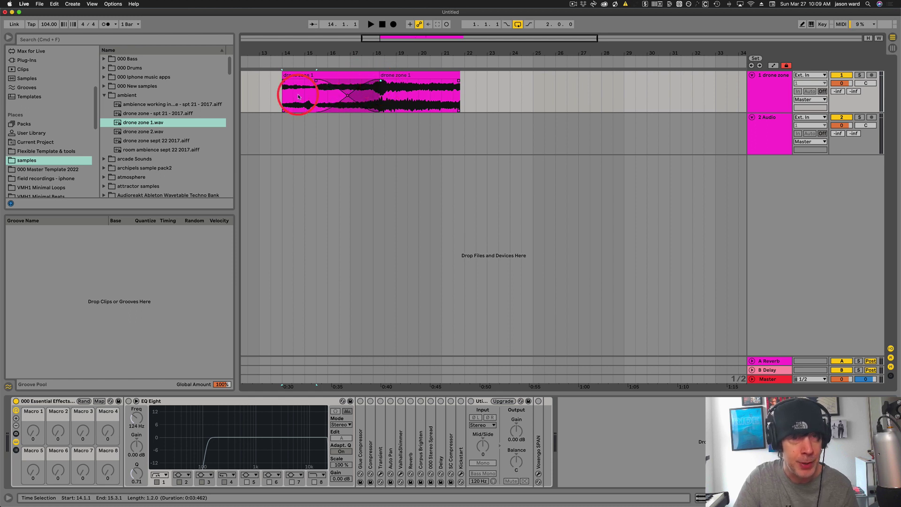
click(316, 77)
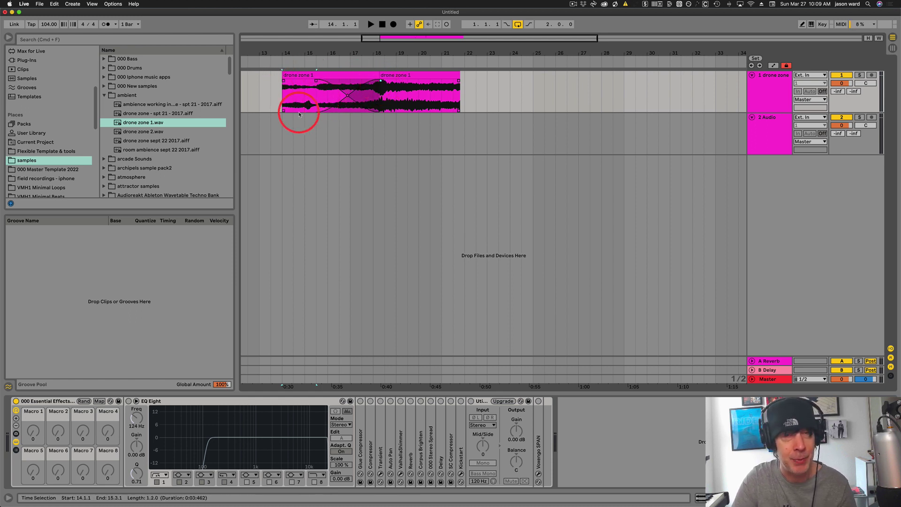
Play back the first clip from 14.1.1 through the crossfade into the second clip.
click(294, 73)
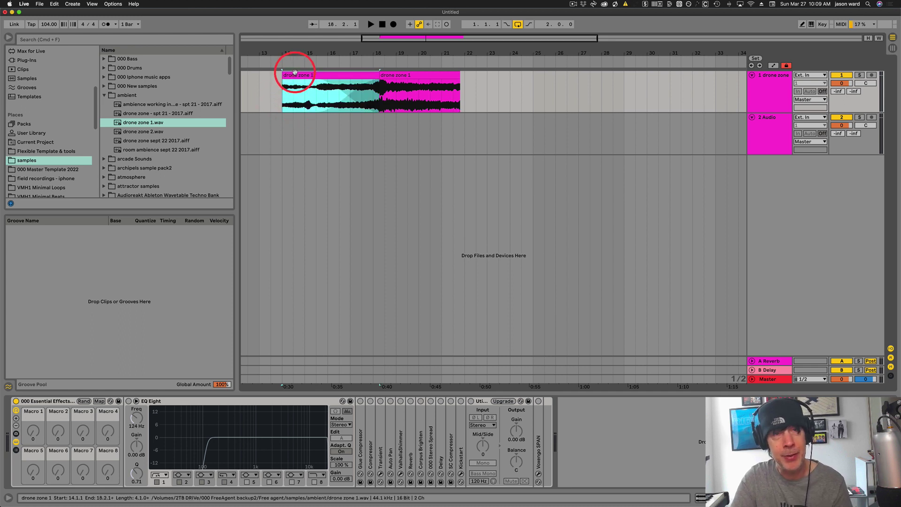
key(space)
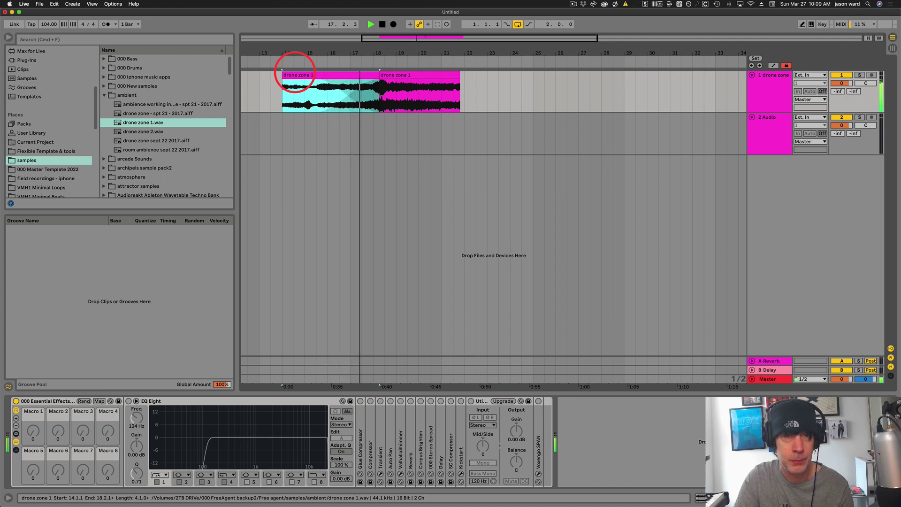
key(space)
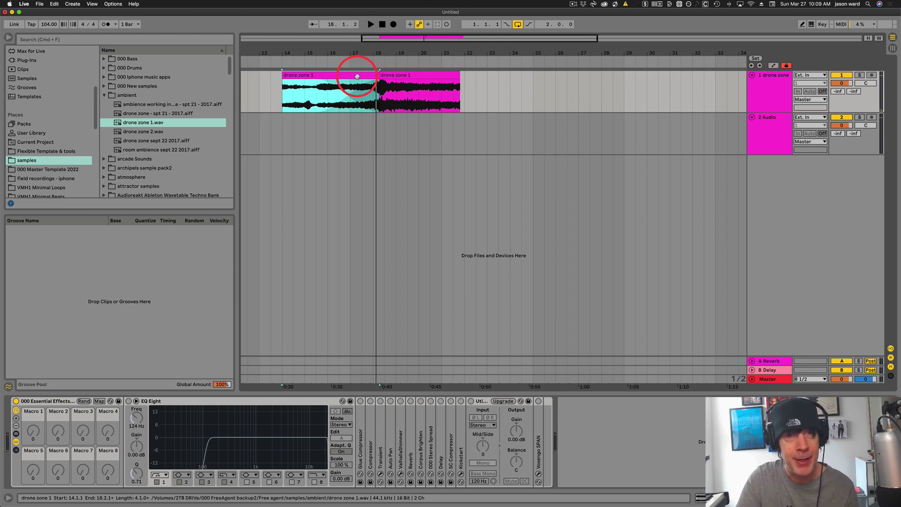
Undo the crossfade and second clip's placement, and reposition the first clip to run from 13.3.1 to 16.1.1.
key(super+z)
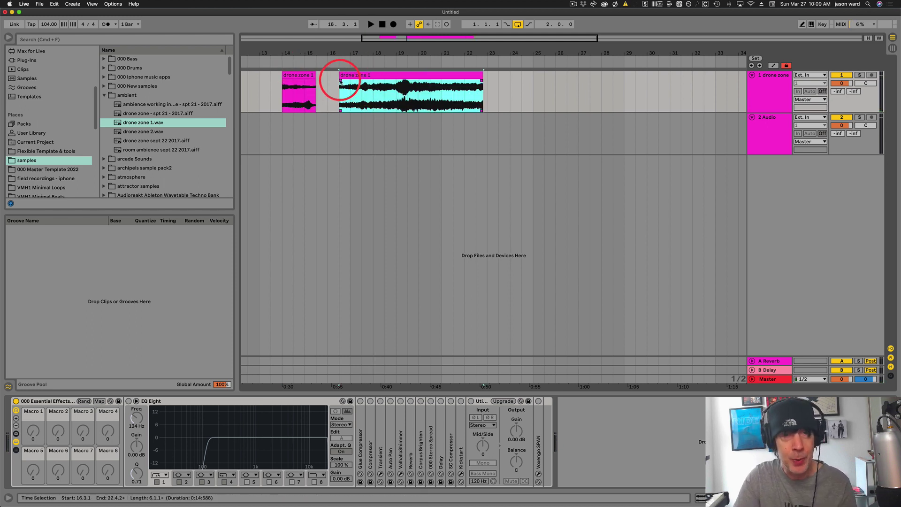
click(306, 75)
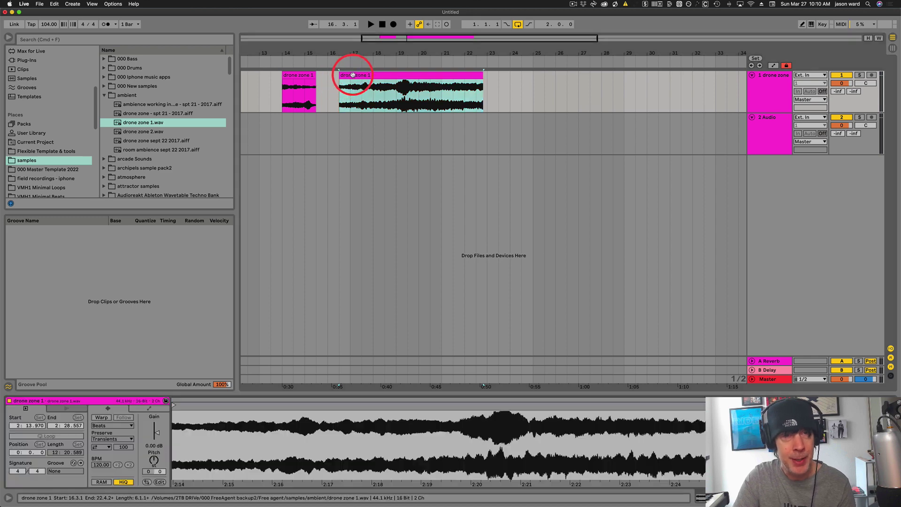
drag(303, 75, 327, 80)
click(304, 77)
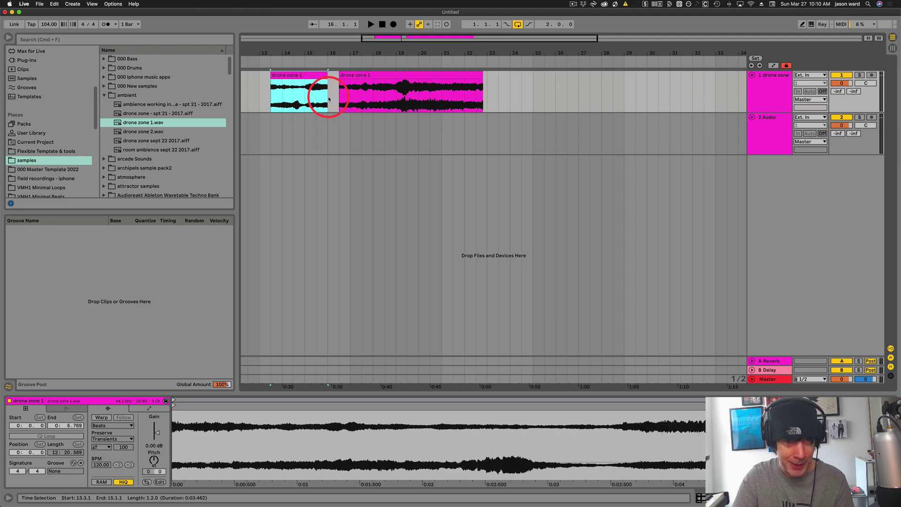
Place the second clip directly against the first at 16.1.1 and stretch the crossfade's start back to about 14.2.
mouse_move(346, 81)
mouse_down()
mouse_move(397, 81)
mouse_move(343, 77)
mouse_move(385, 78)
mouse_move(368, 80)
mouse_move(374, 90)
mouse_move(394, 77)
mouse_move(376, 76)
mouse_move(395, 77)
mouse_move(349, 81)
mouse_up()
click(328, 82)
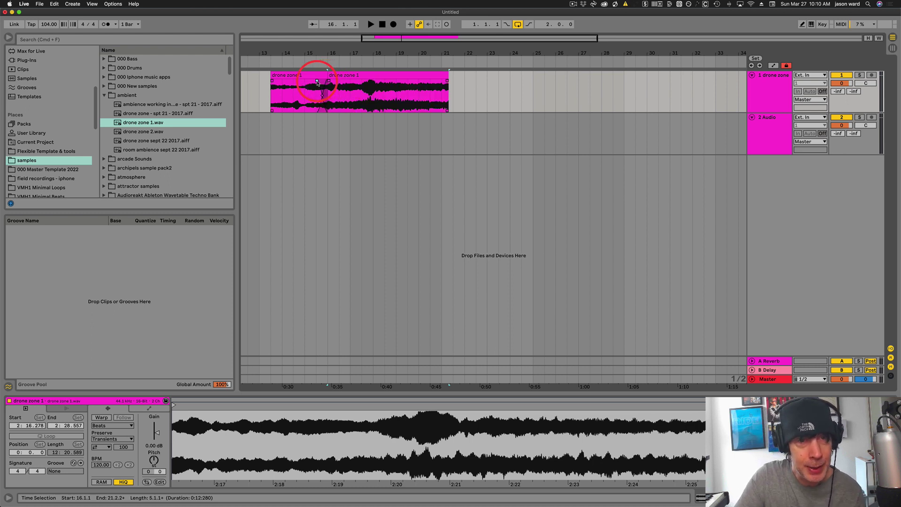
drag(317, 82, 282, 77)
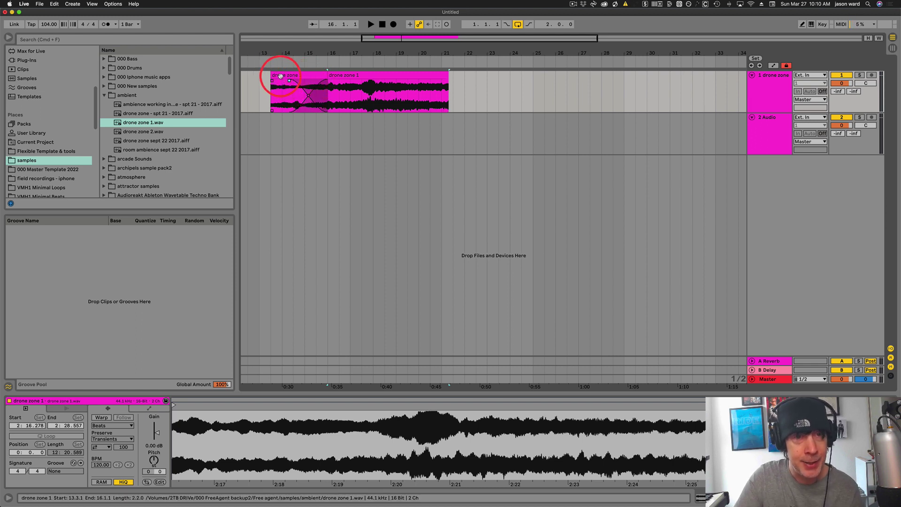
Play back the first clip from 13.3.1 through the crossfade into the second clip.
click(277, 91)
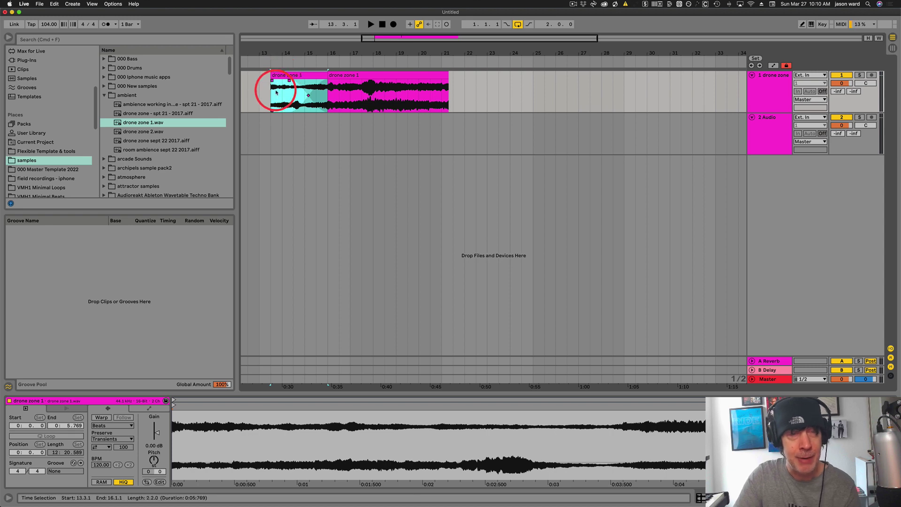
key(space)
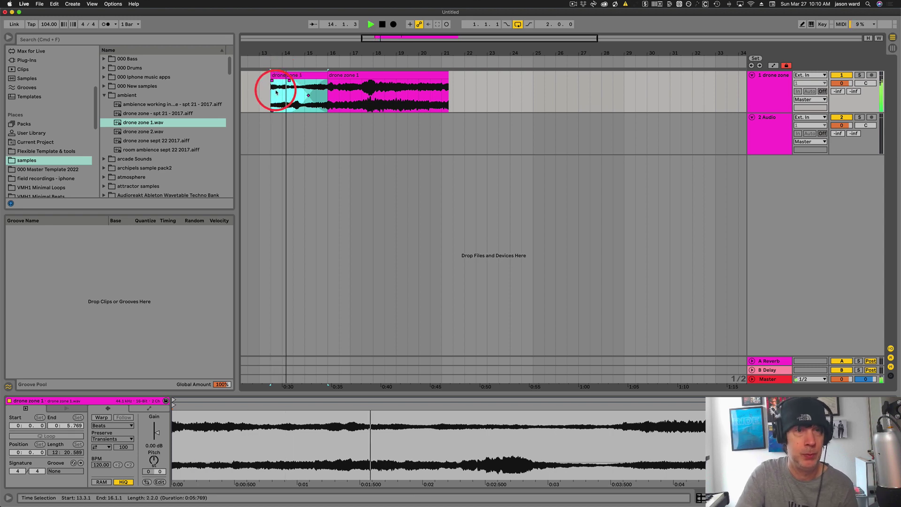
right_click(276, 90)
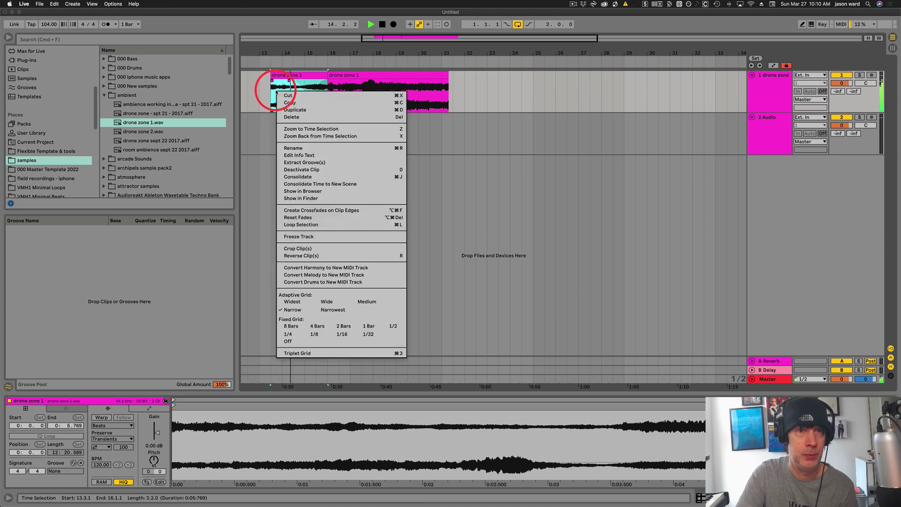
click(253, 102)
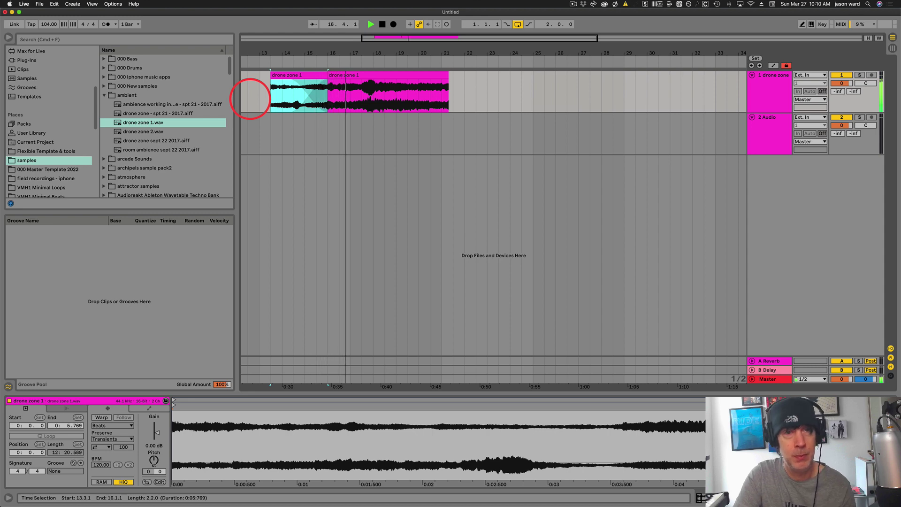
key(space)
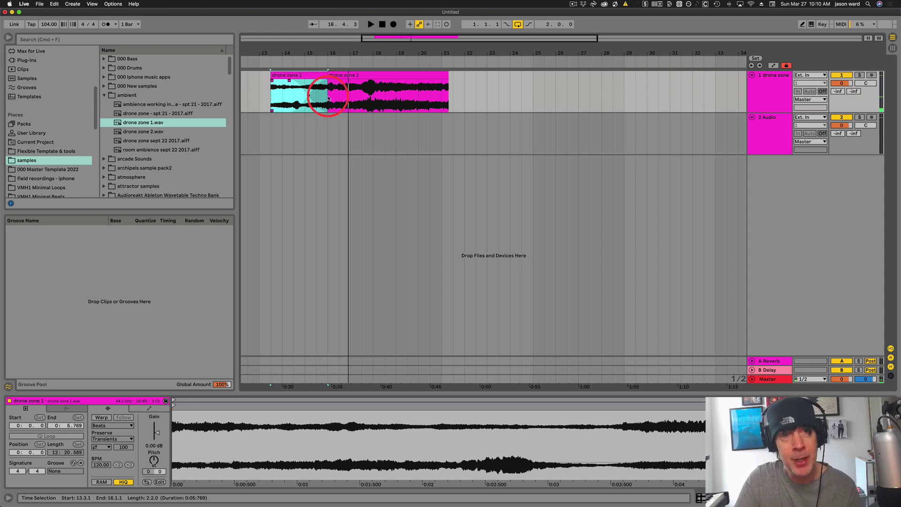